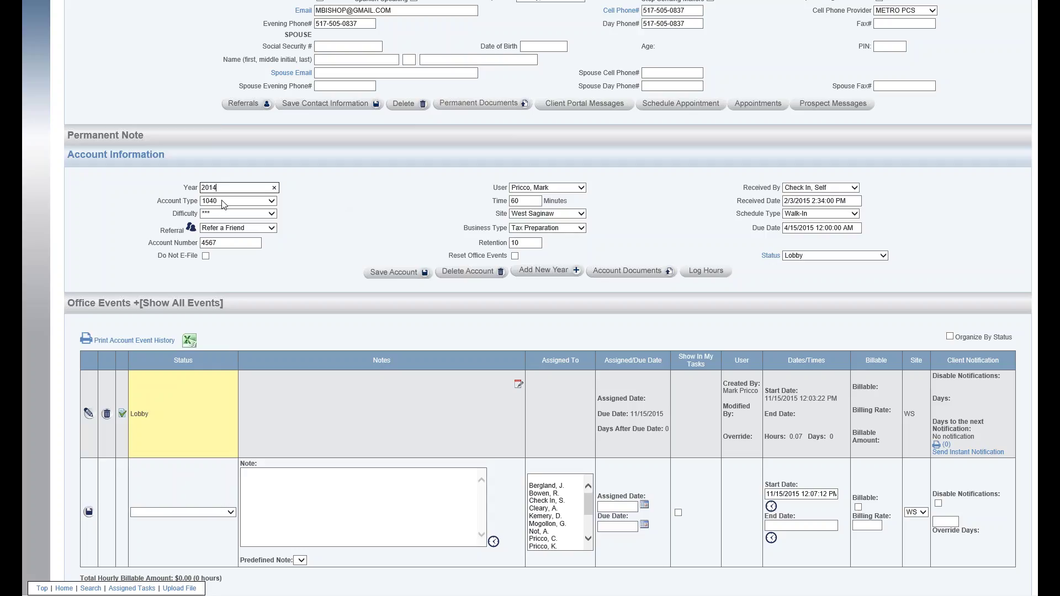
Keep account type 1040 and difficulty ***, then view the referral source options.
click(272, 203)
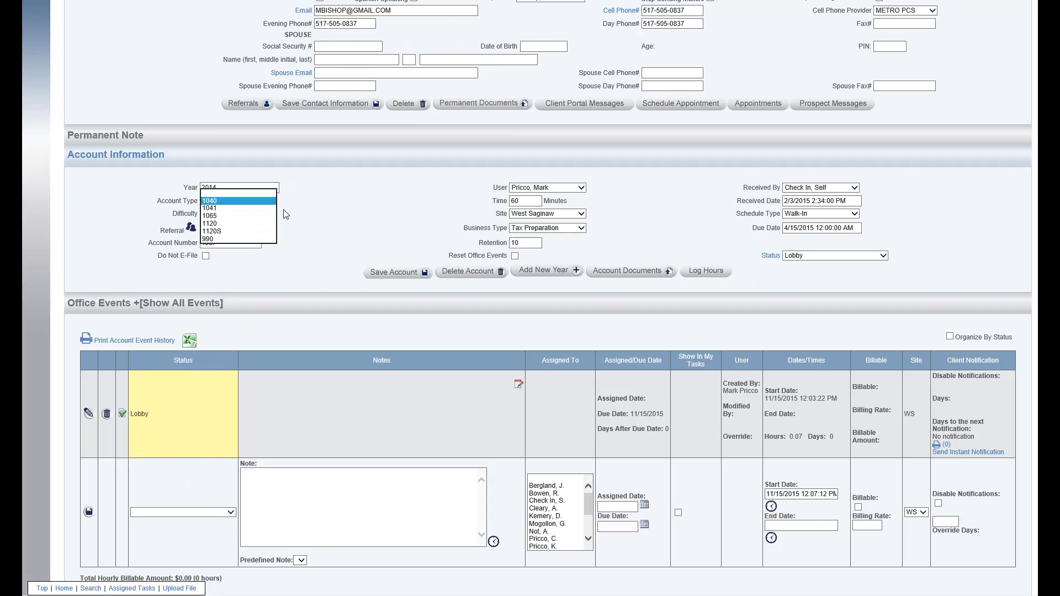
click(238, 202)
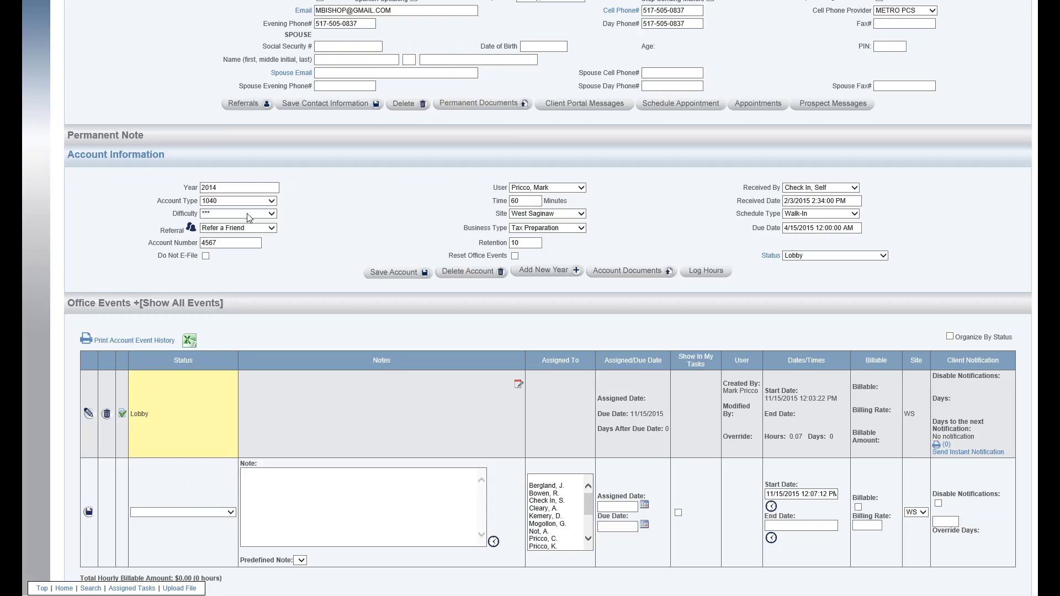
click(250, 217)
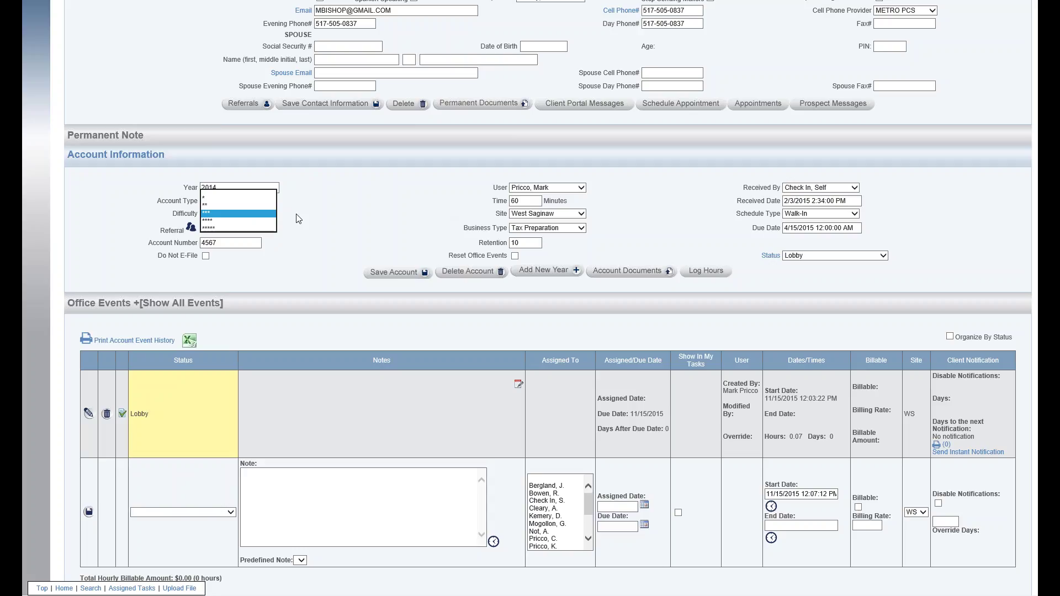
click(298, 219)
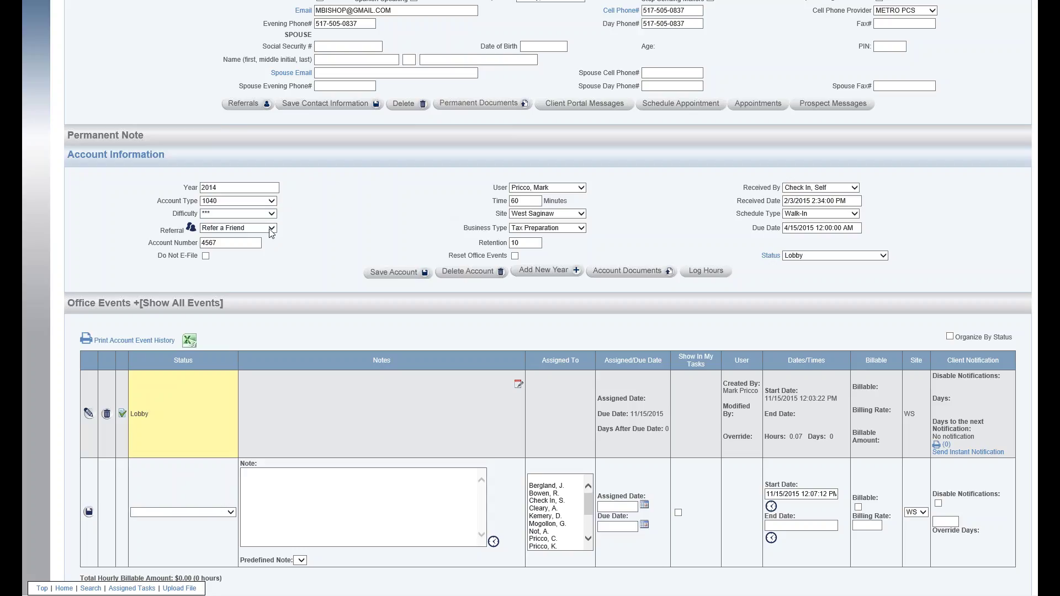
click(240, 233)
Check Do Not E-File on the 2014 account and place the cursor in its note box.
click(205, 257)
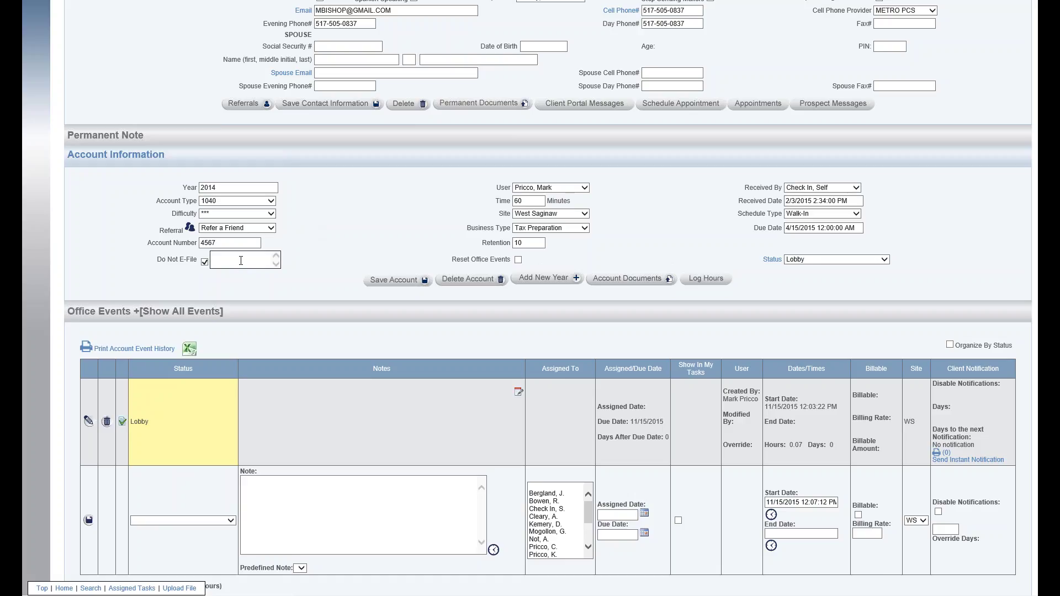
click(260, 263)
Review the staff user list and change the difficulty rating so Time drops to 30 minutes.
click(584, 189)
click(245, 216)
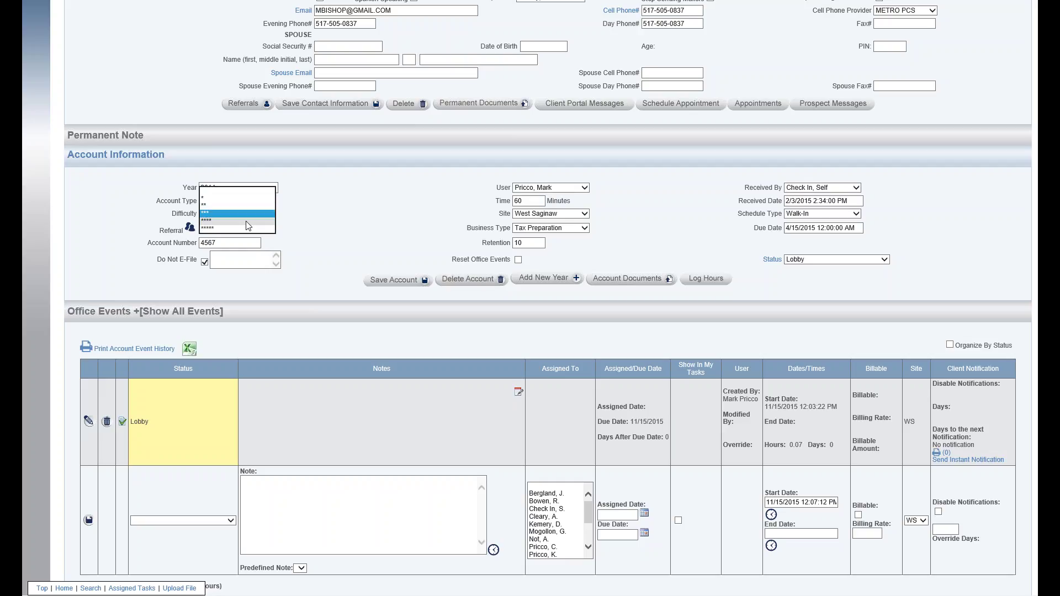
click(247, 221)
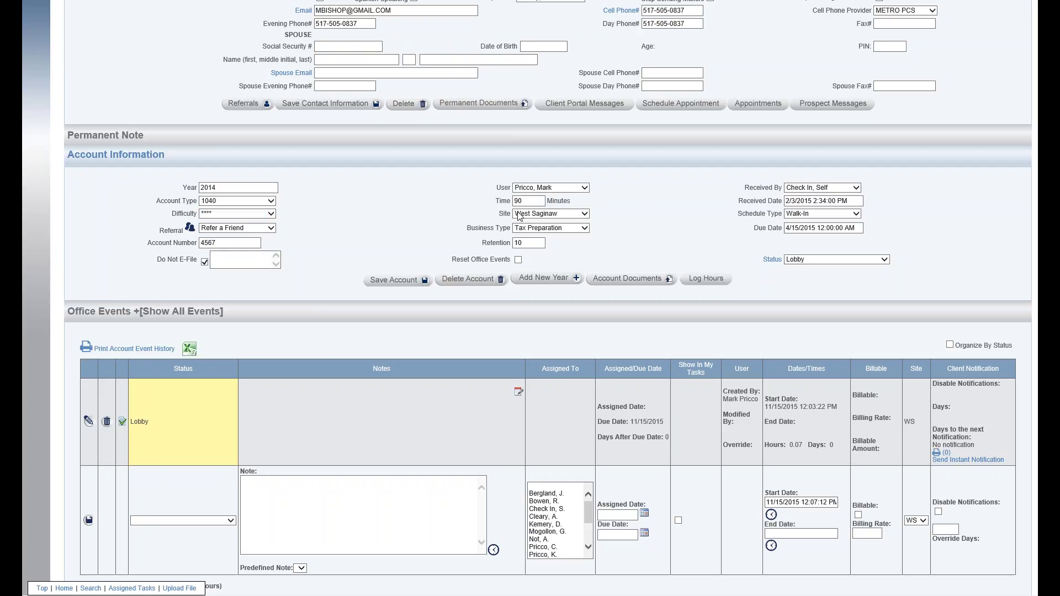
click(265, 214)
click(556, 218)
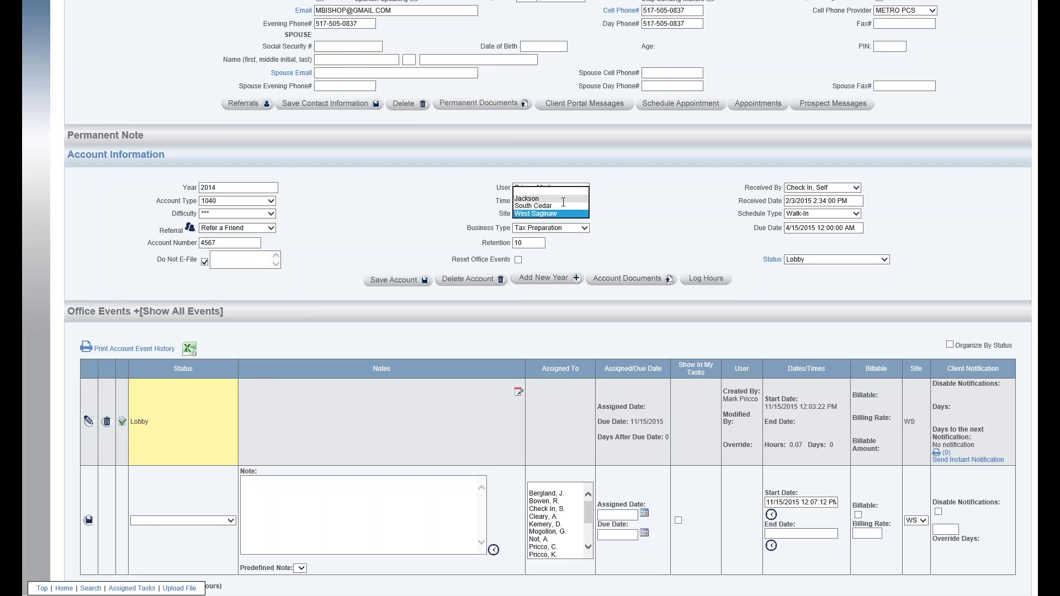
click(617, 215)
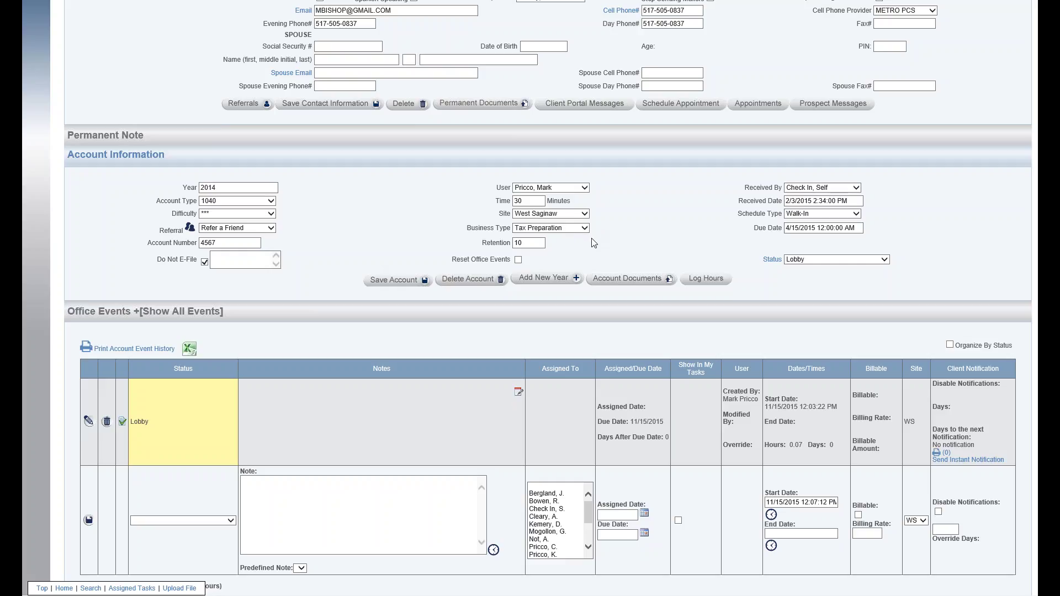
click(560, 231)
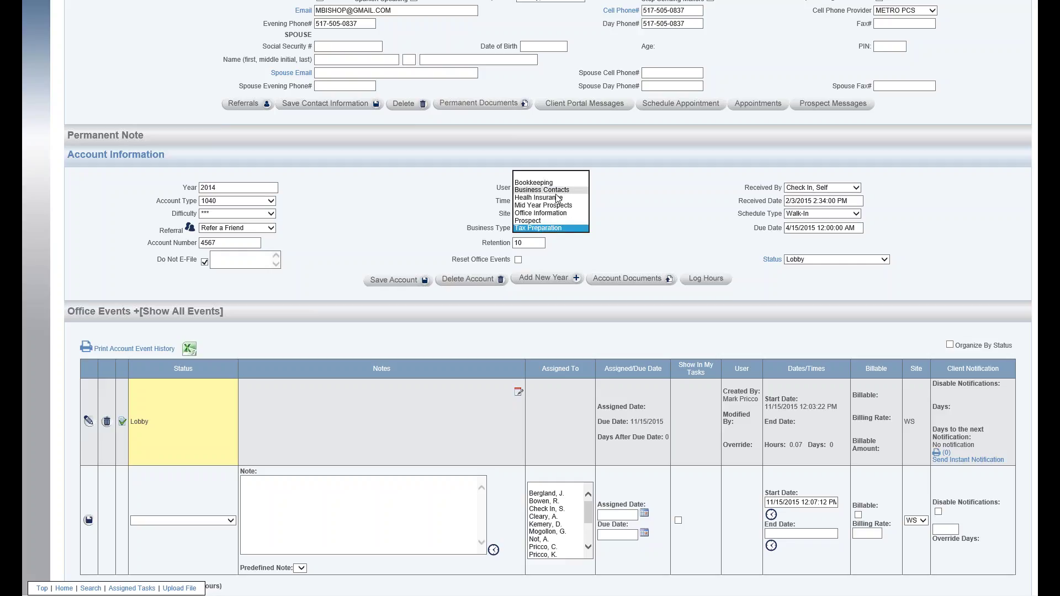
click(582, 245)
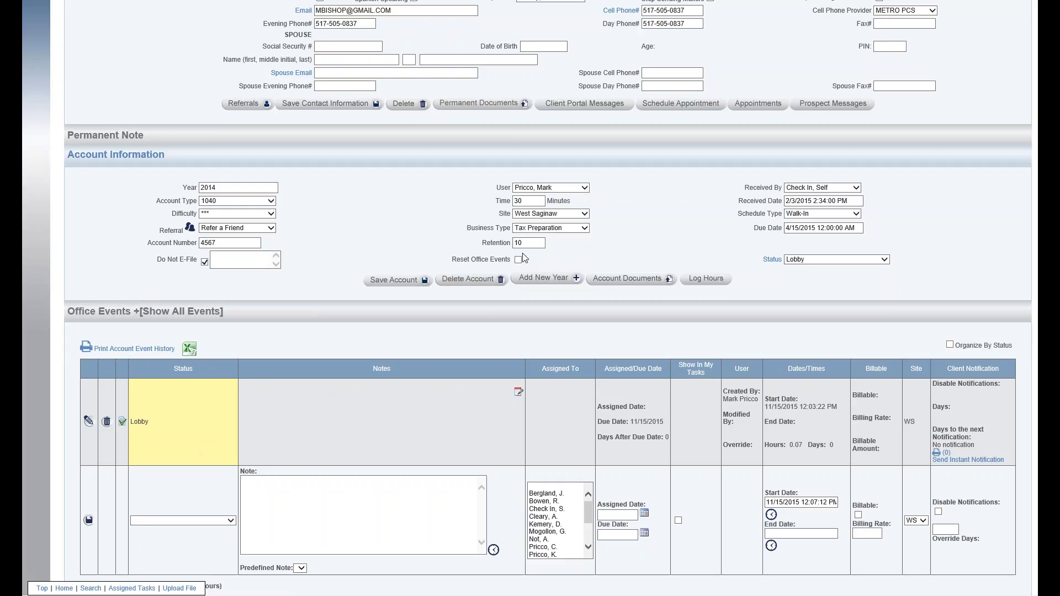
Set business type to Prospect, tick Reset Office Events, and save the account.
click(547, 228)
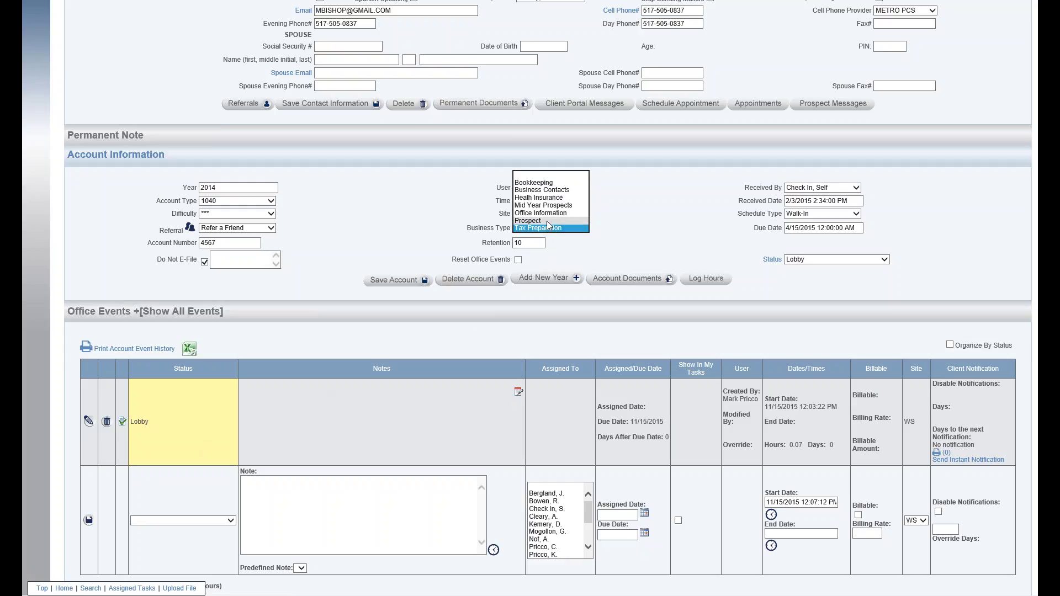
click(547, 220)
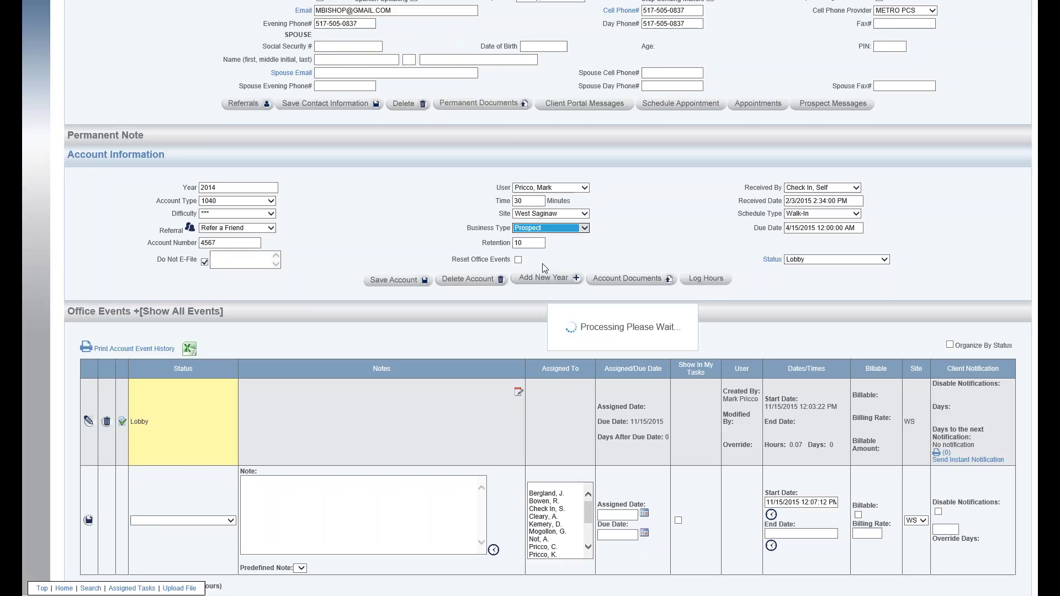
click(519, 260)
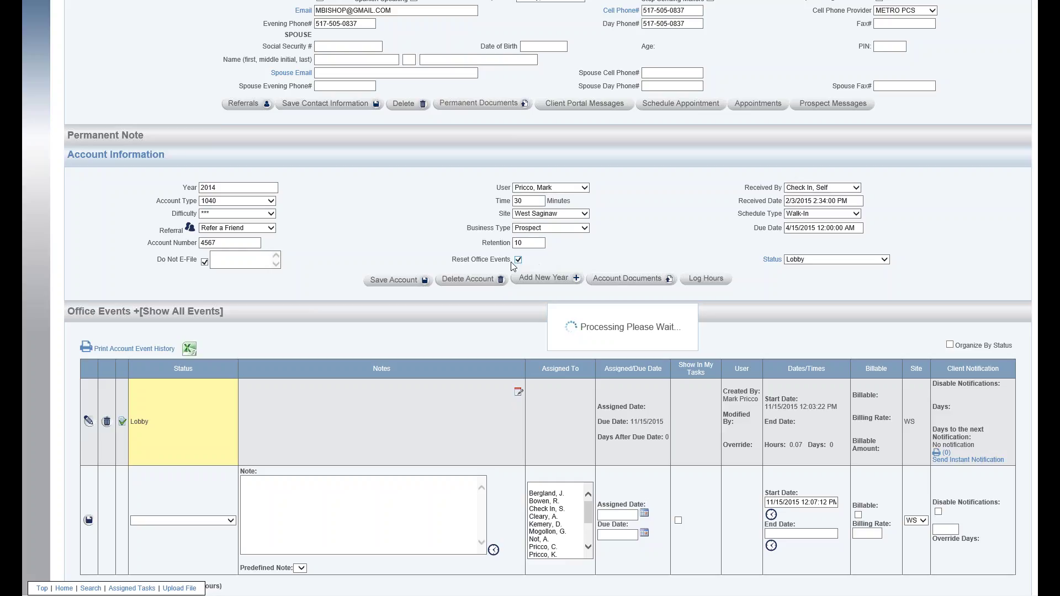
click(518, 261)
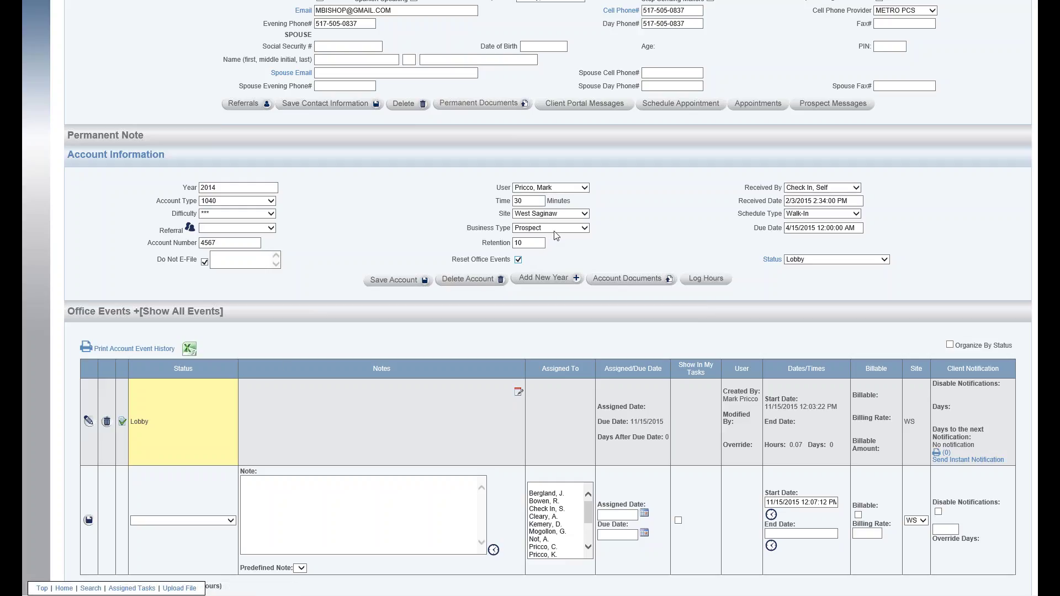
click(409, 281)
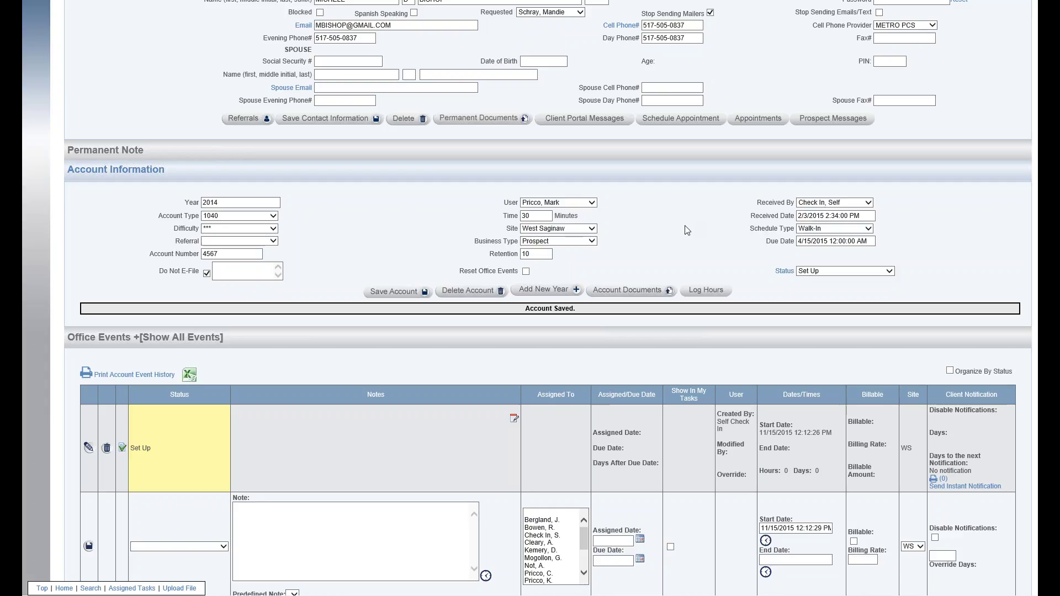
click(276, 202)
Keep schedule type Walk-In, restore business type Tax Preparation, and save the account.
click(821, 232)
click(791, 241)
click(812, 231)
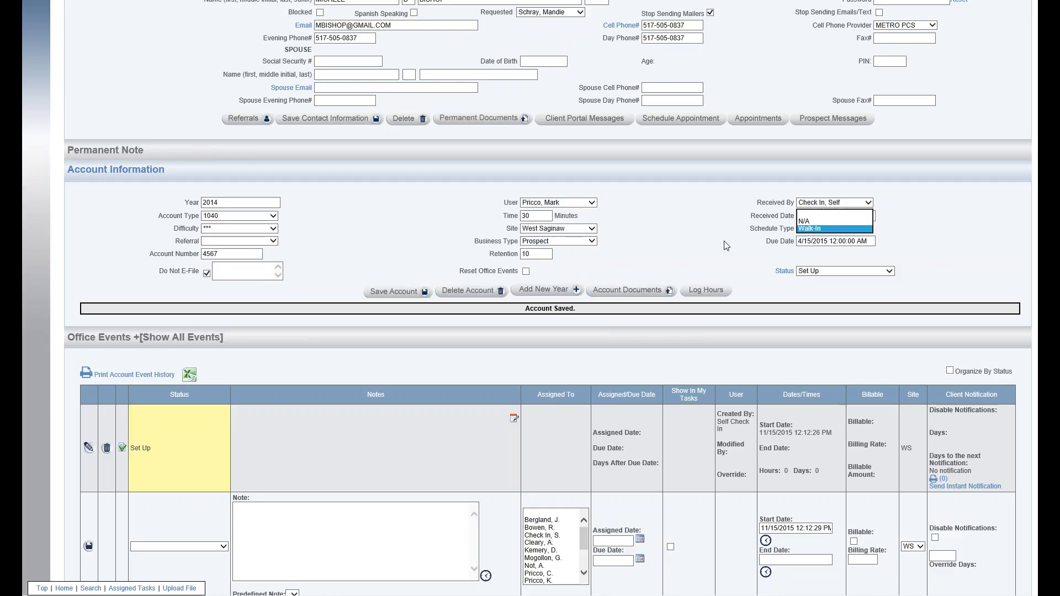
click(678, 247)
click(590, 246)
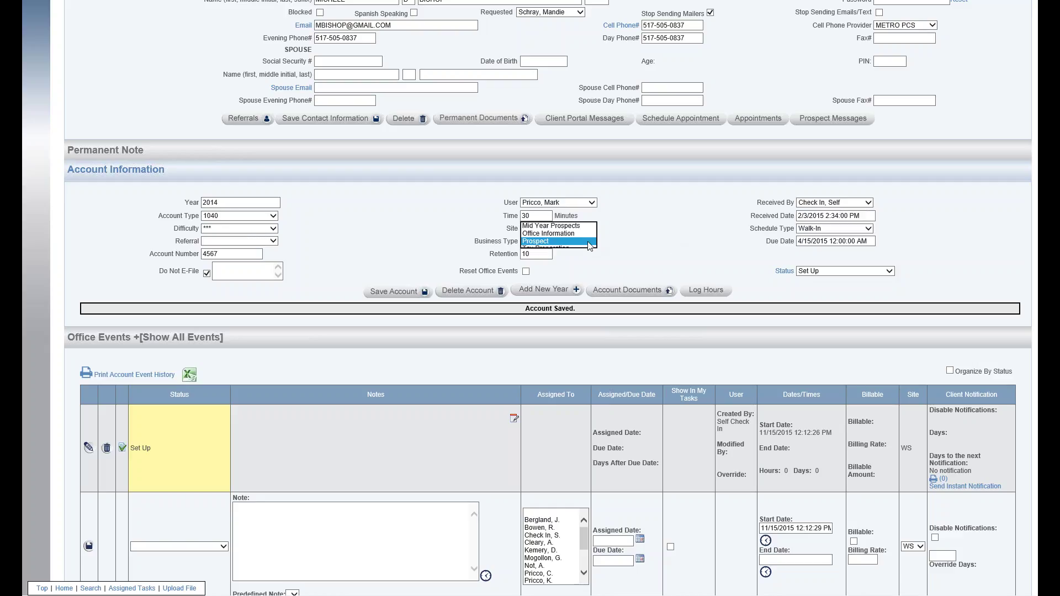
click(606, 252)
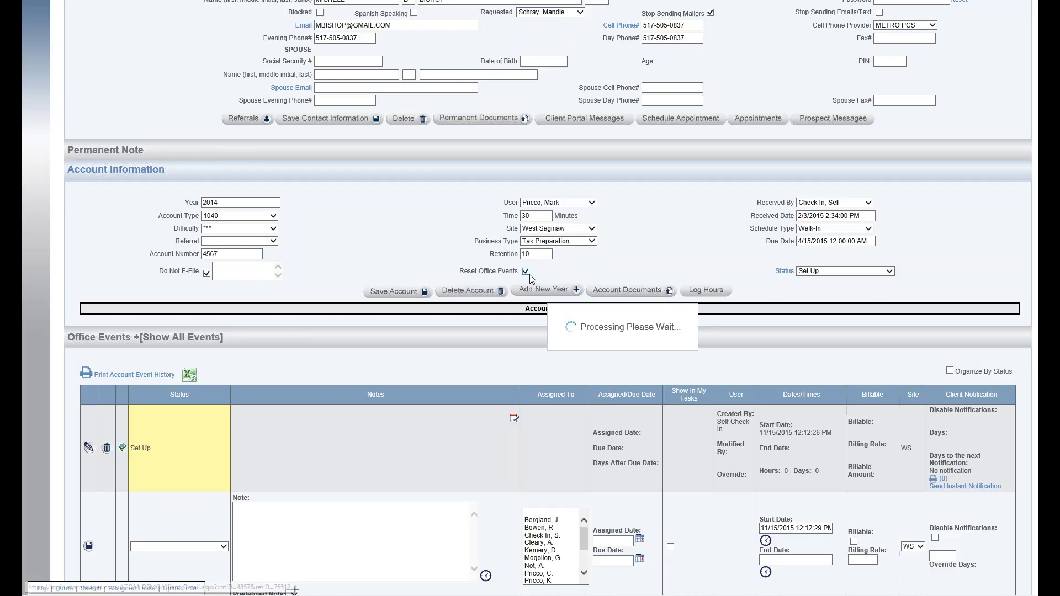
click(409, 298)
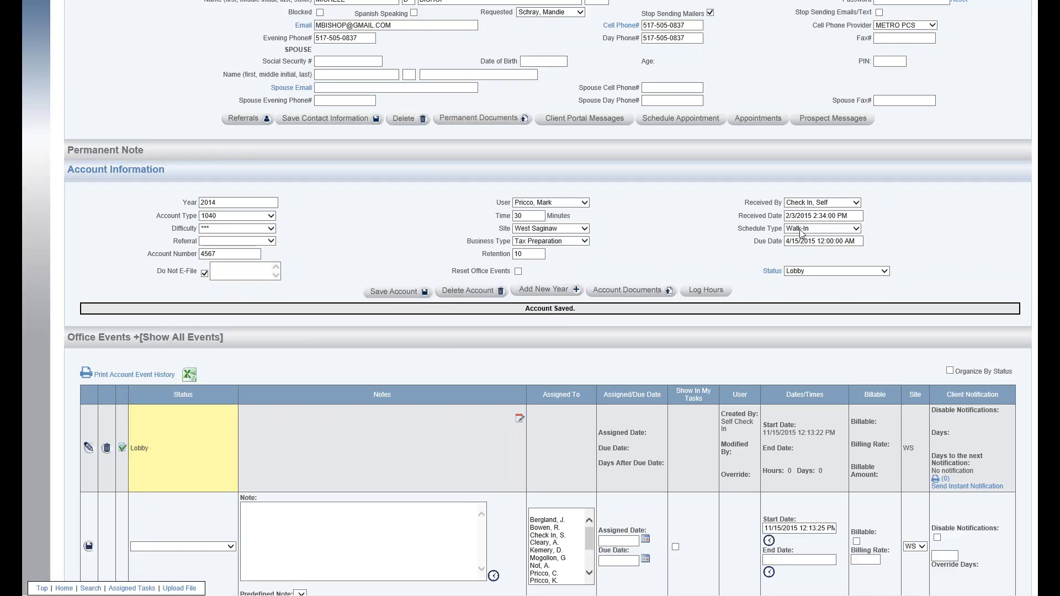
Change the 2014 account's schedule type from Walk-In to Drop-Off.
click(822, 228)
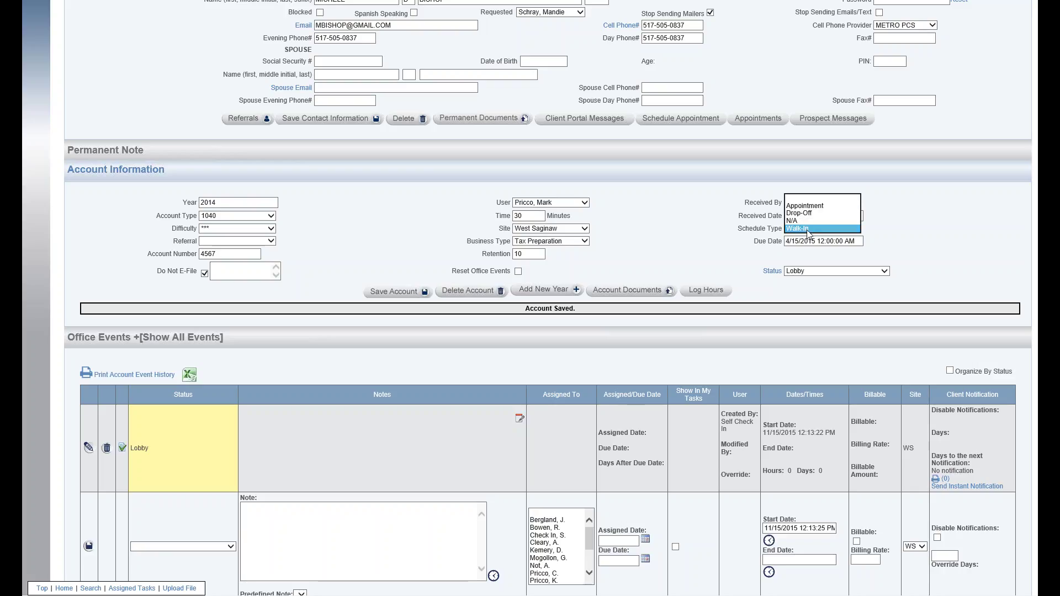
click(650, 273)
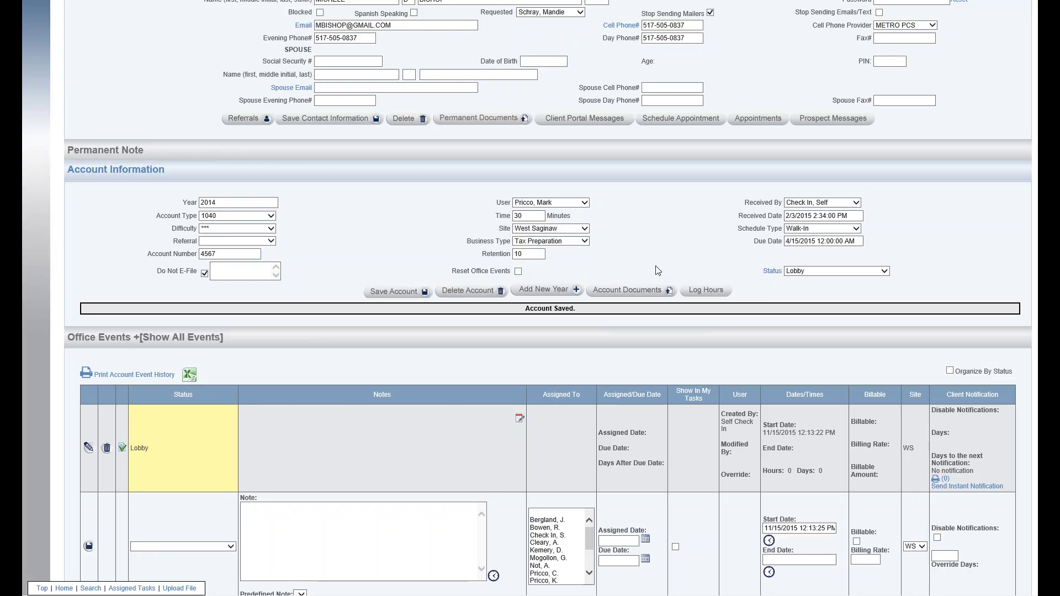
click(807, 230)
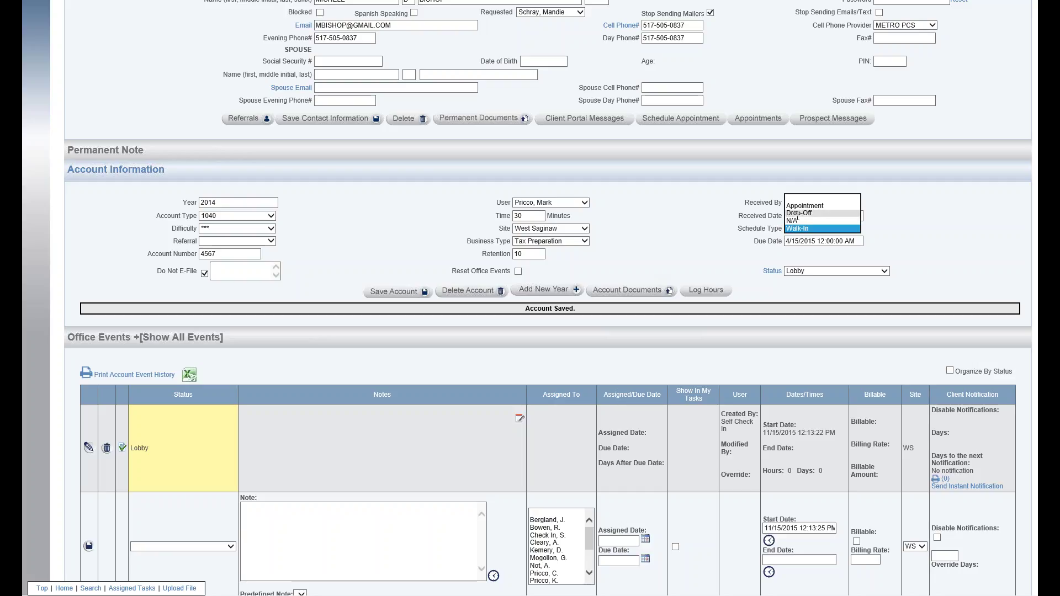
click(809, 214)
click(759, 246)
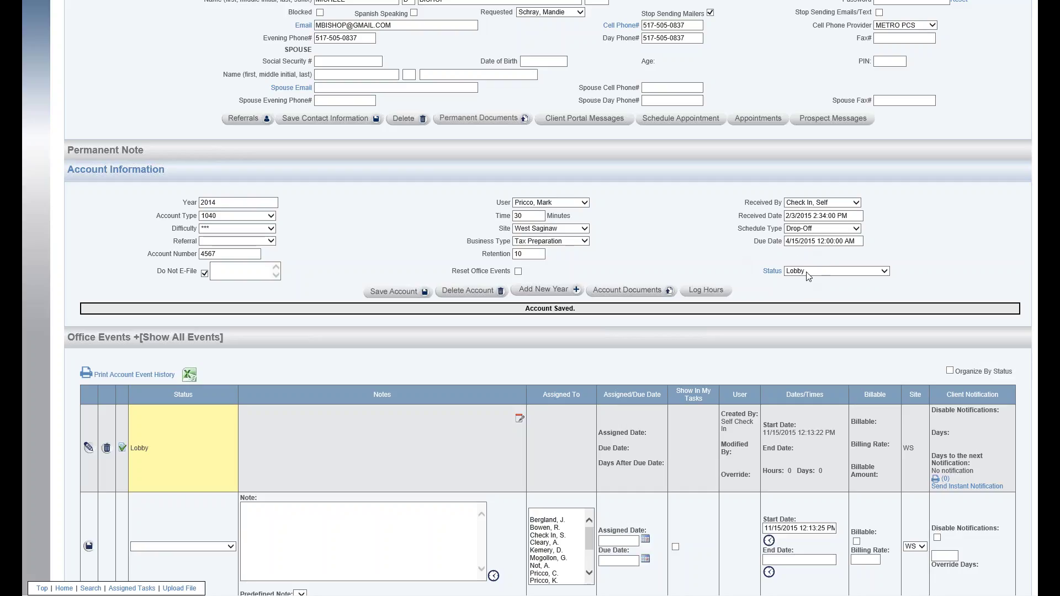
Choose status Drop Off (Started) and save the account with the Facebook Page referral.
click(808, 275)
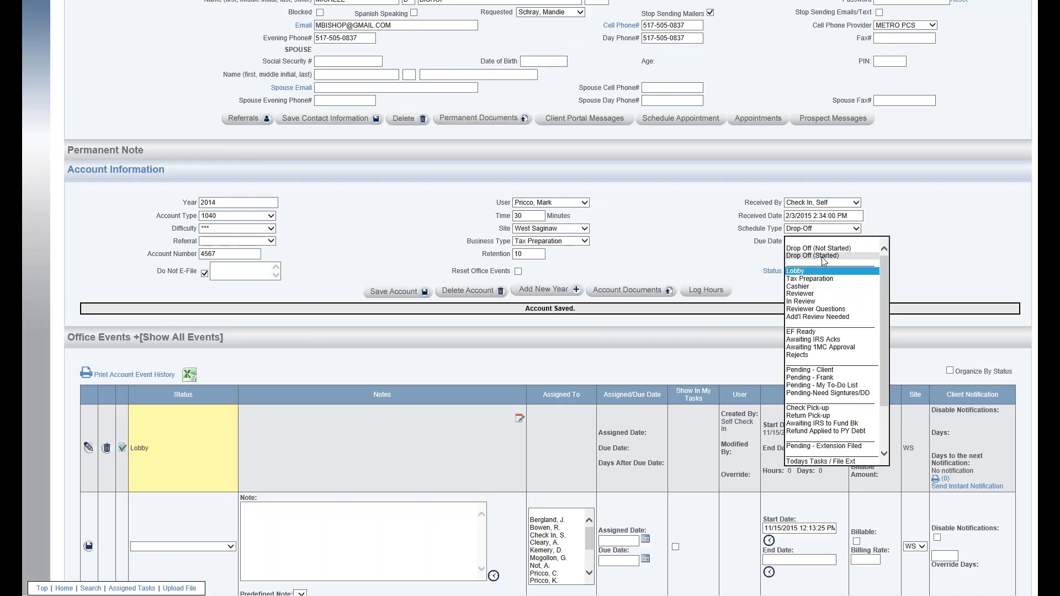
click(825, 256)
click(414, 295)
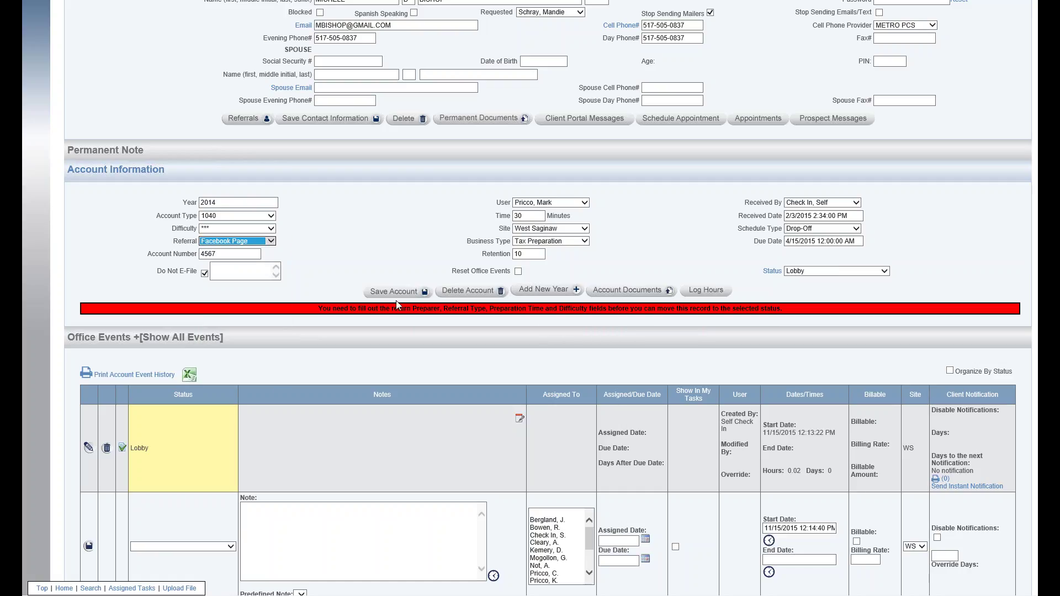
click(396, 292)
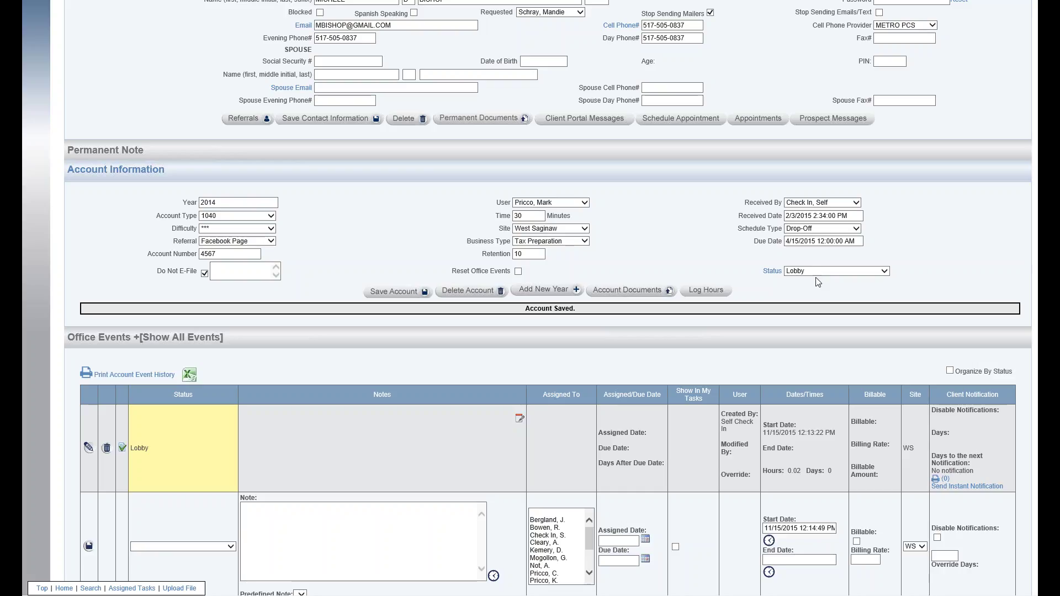
Reselect Drop Off (Started) as the status and save the account again.
click(816, 276)
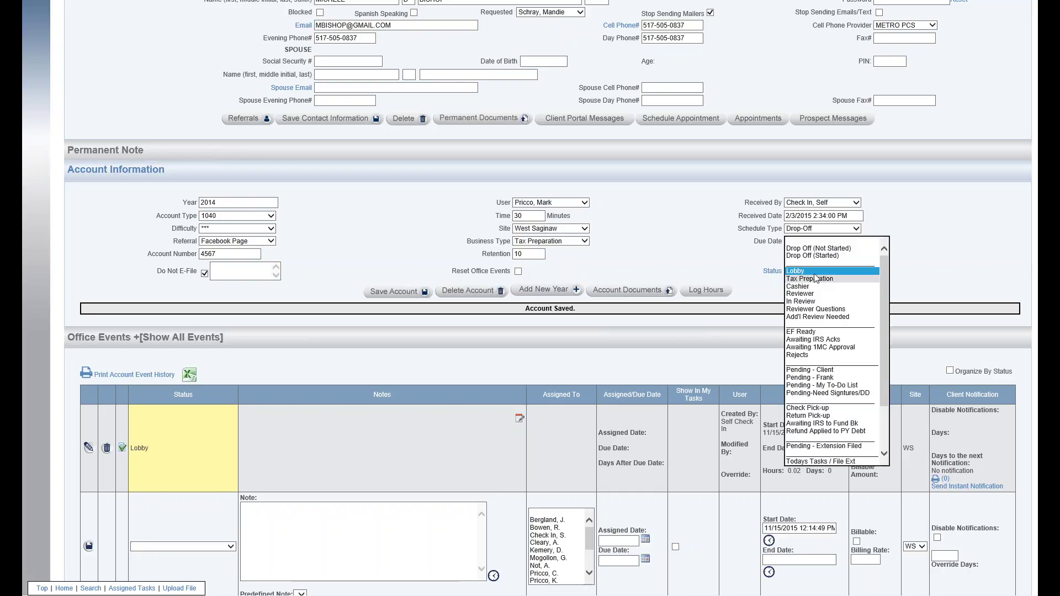
key(Up)
key(Up)
key(Return)
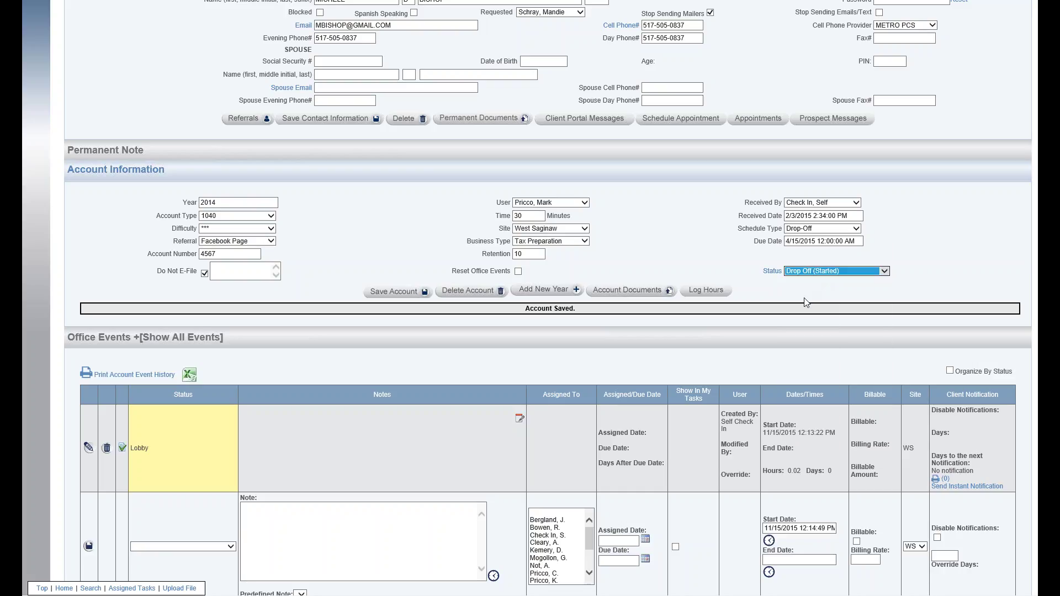
click(411, 307)
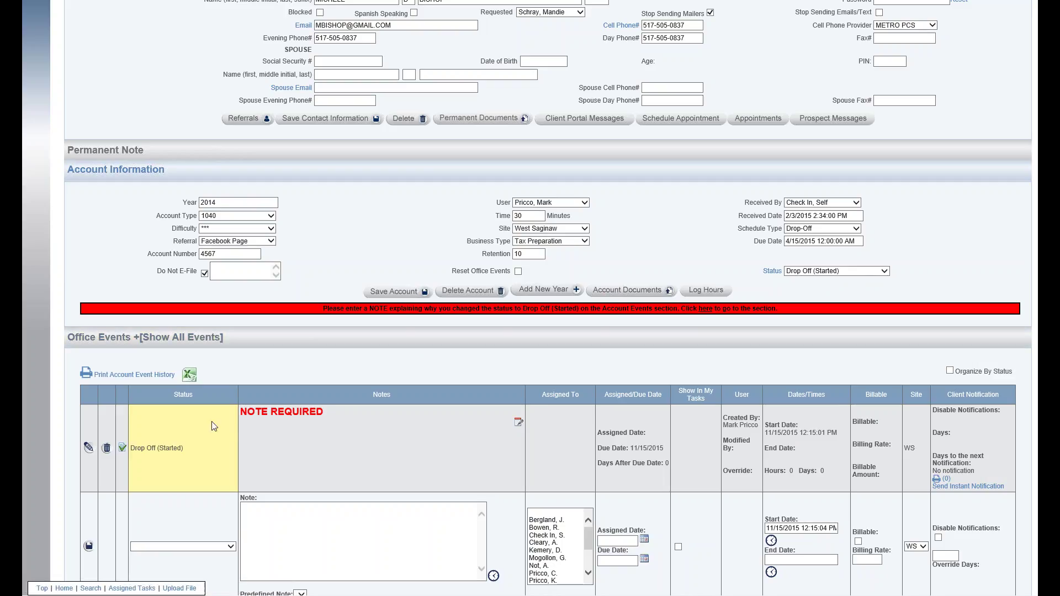
scroll(272, 442, down, 8)
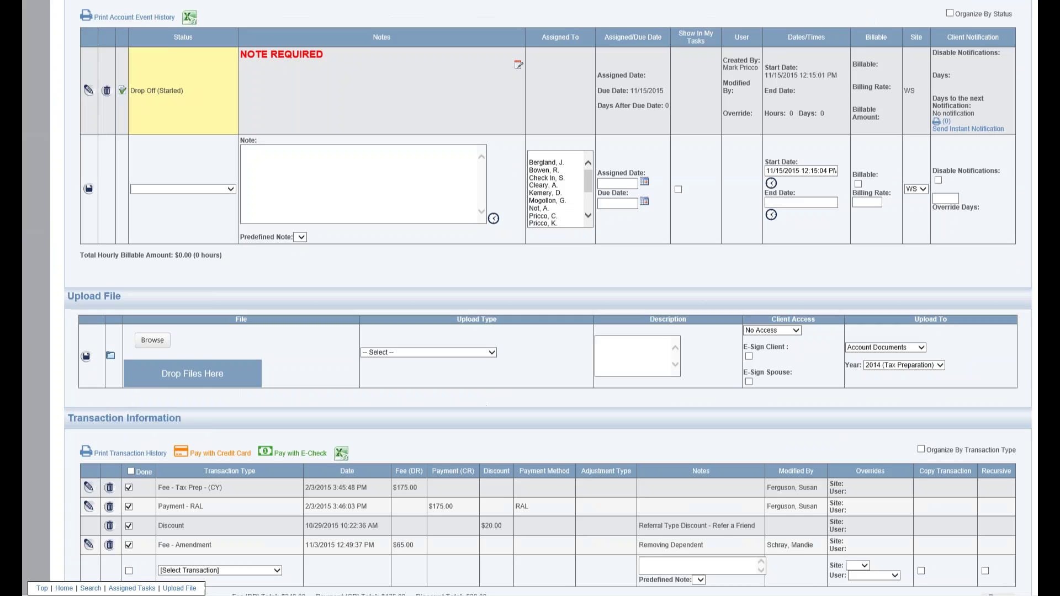
scroll(266, 442, down, 6)
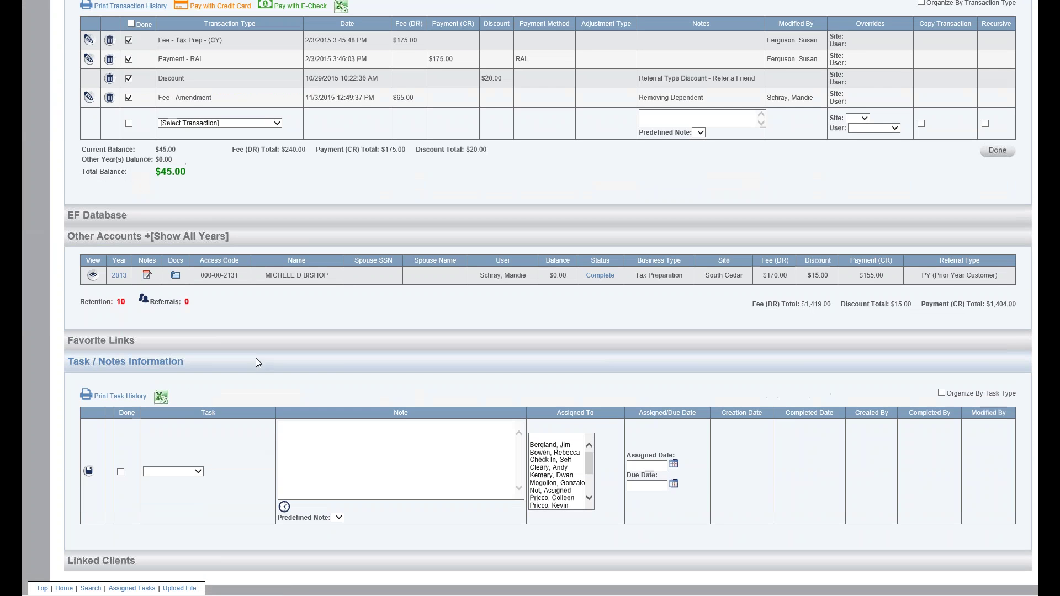
scroll(339, 381, up, 1)
scroll(339, 380, up, 15)
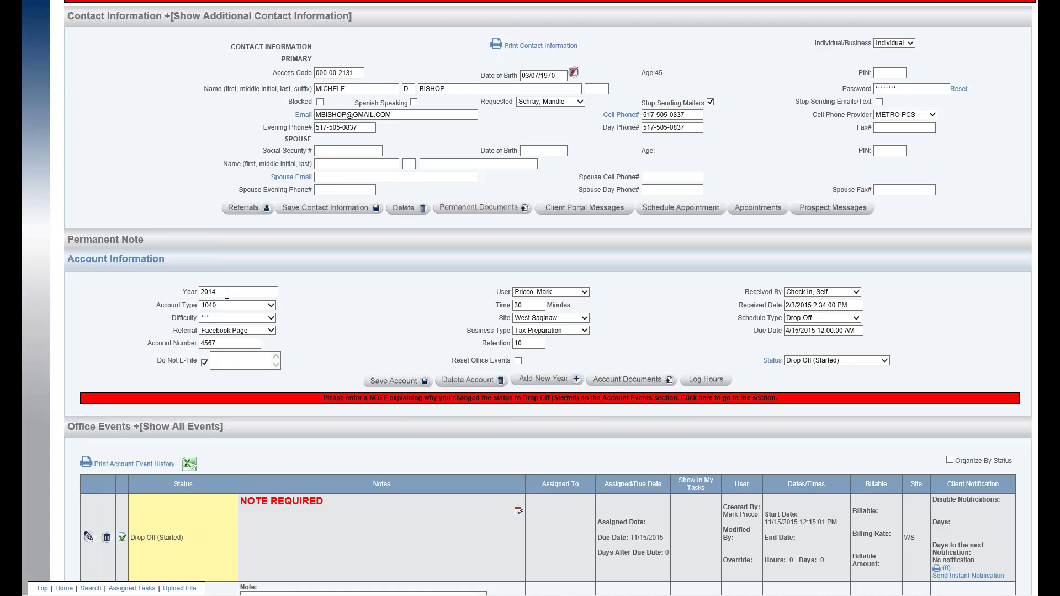
Add a new account year, change the Year to 2015, and save it.
click(533, 380)
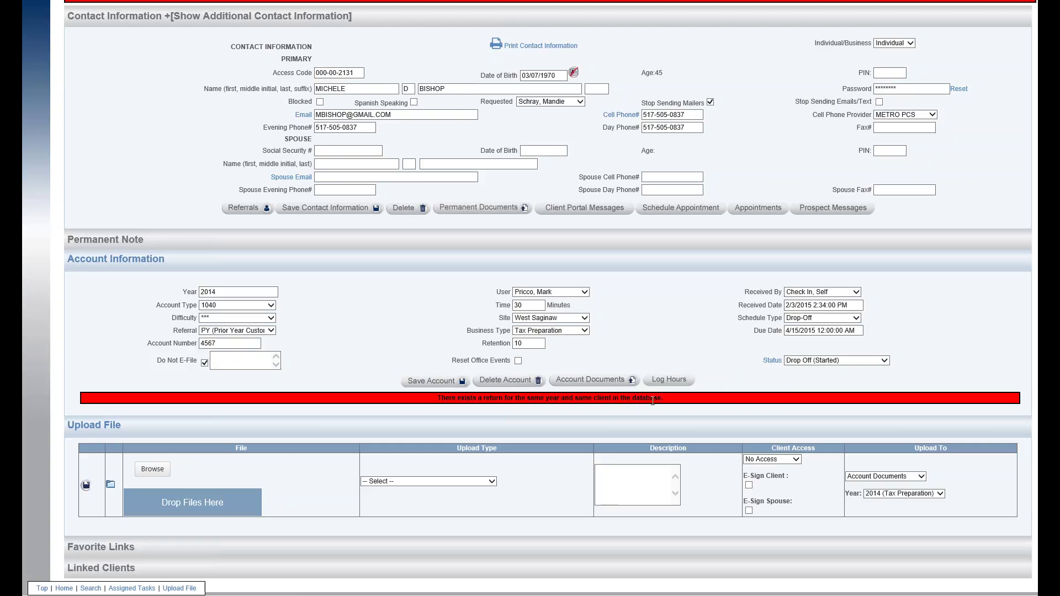
click(239, 292)
text(12)
scroll(380, 344, down, 1)
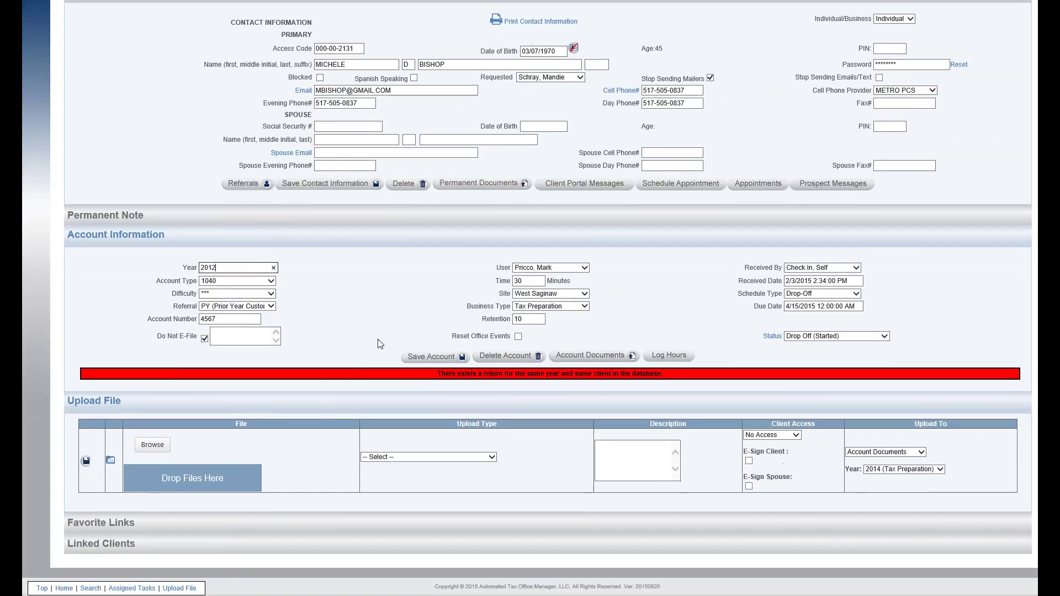
scroll(309, 348, up, 2)
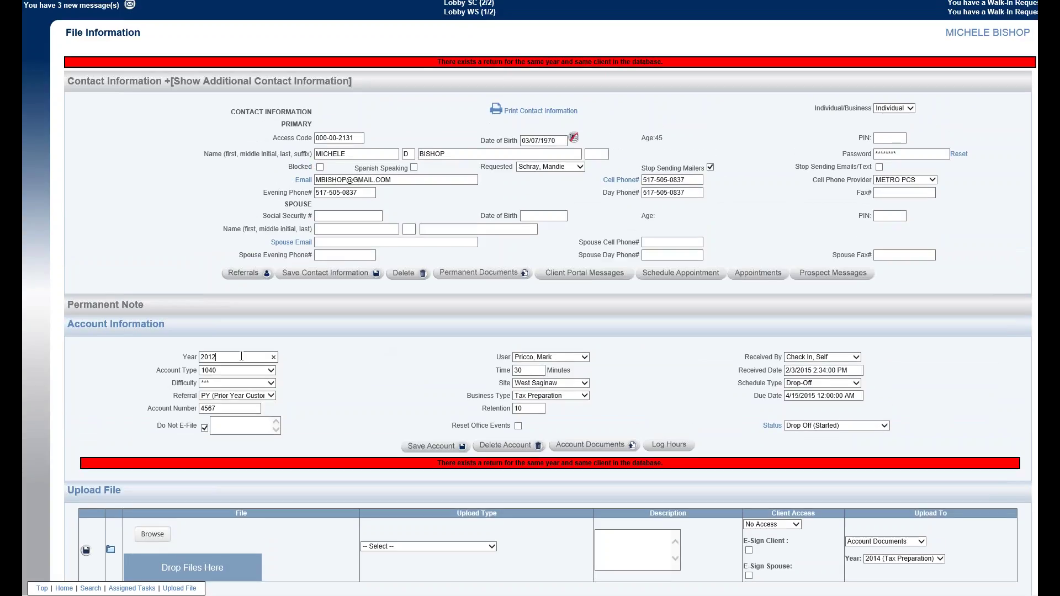
text(5)
click(433, 447)
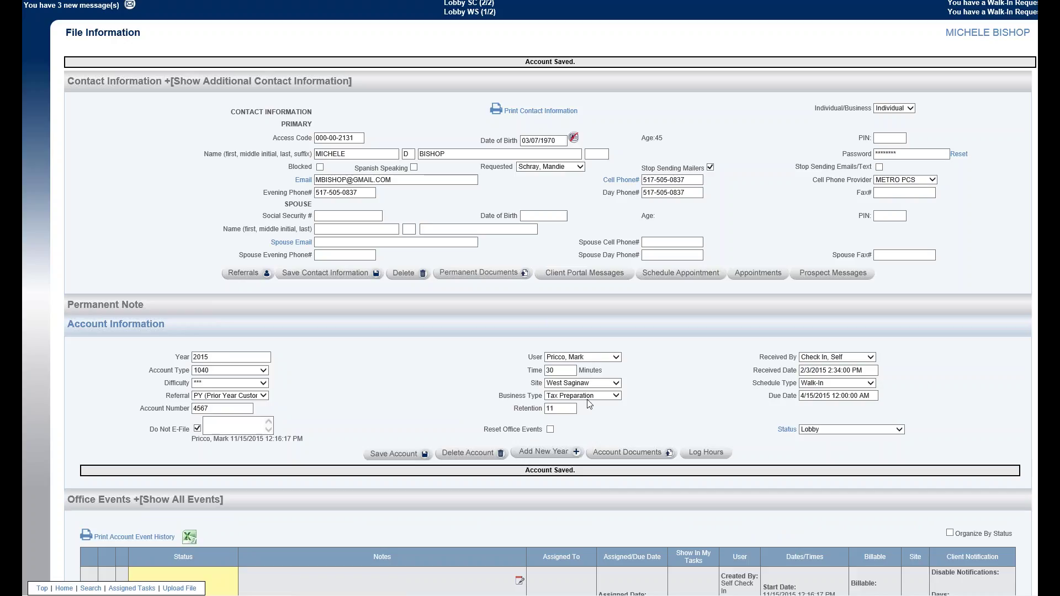
scroll(608, 413, down, 3)
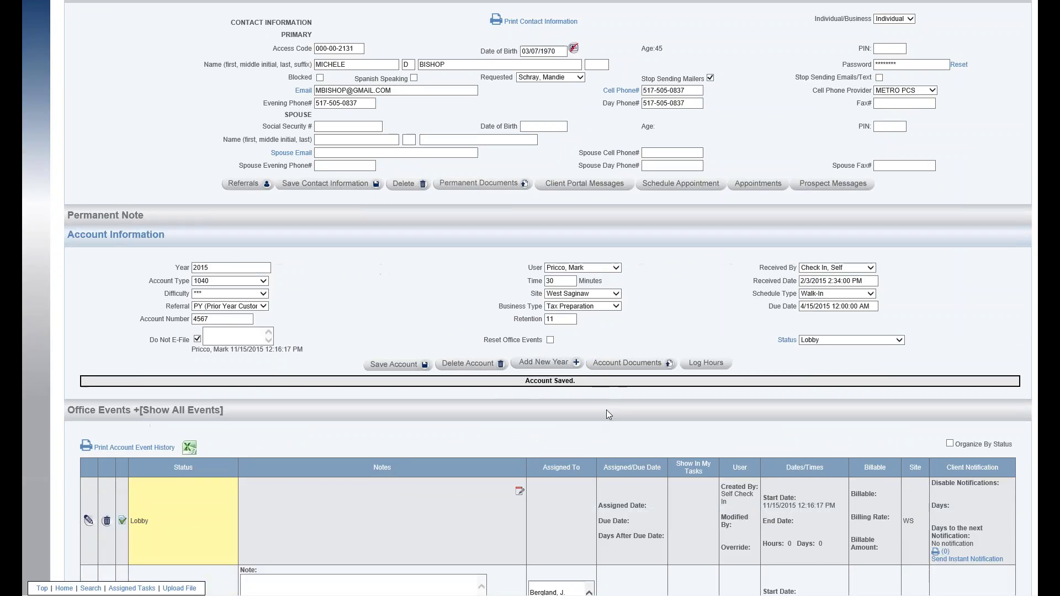
click(239, 268)
click(628, 366)
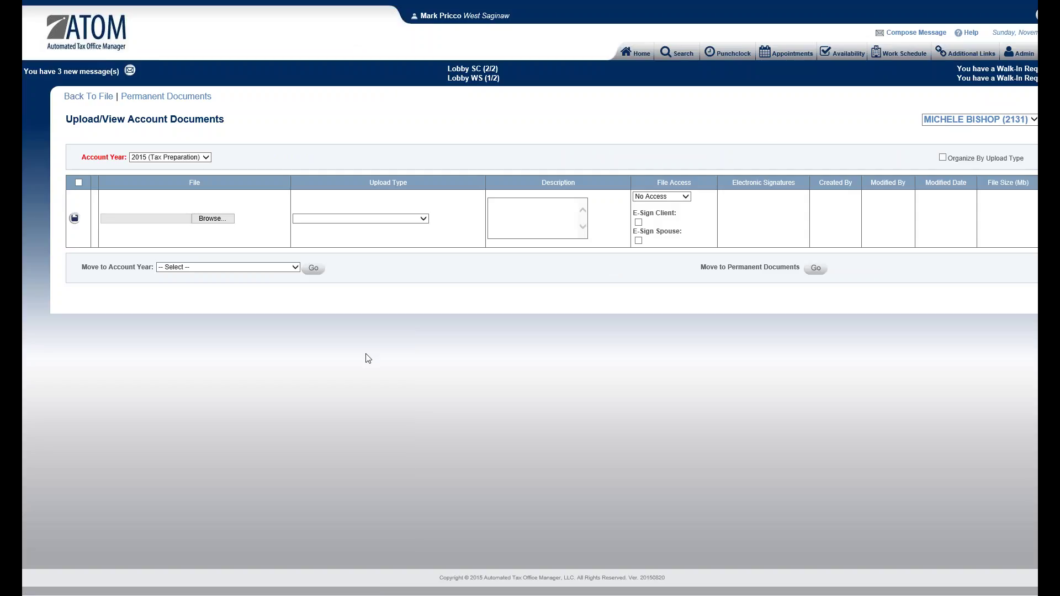
key(alt+Left)
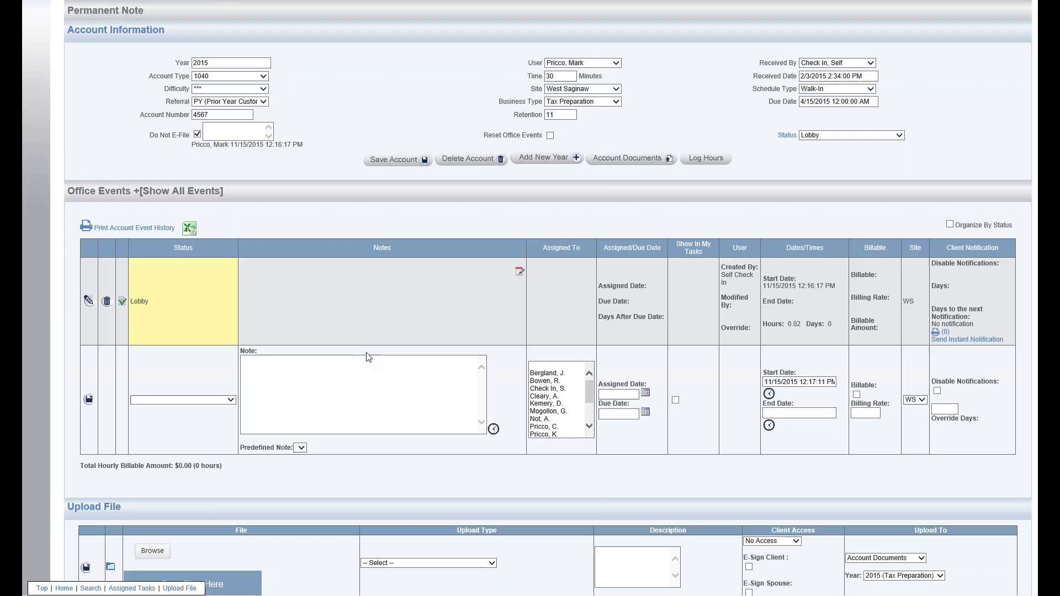
Start Log Hours, enter 'ff' as the Not E-Filed note, and open the Billable Punch Clock.
scroll(655, 197, up, 2)
scroll(655, 198, up, 1)
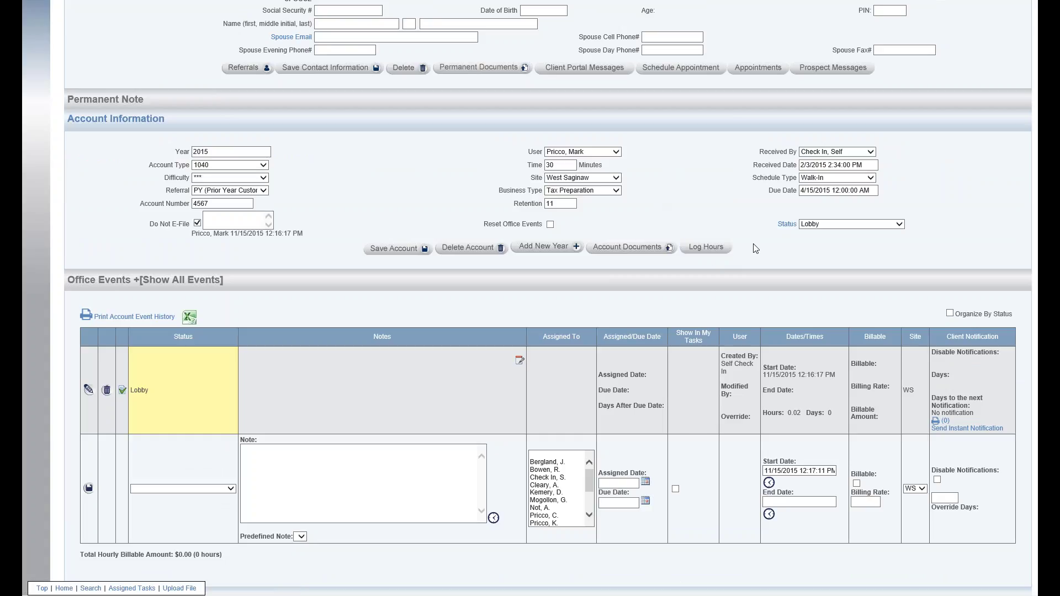
click(706, 249)
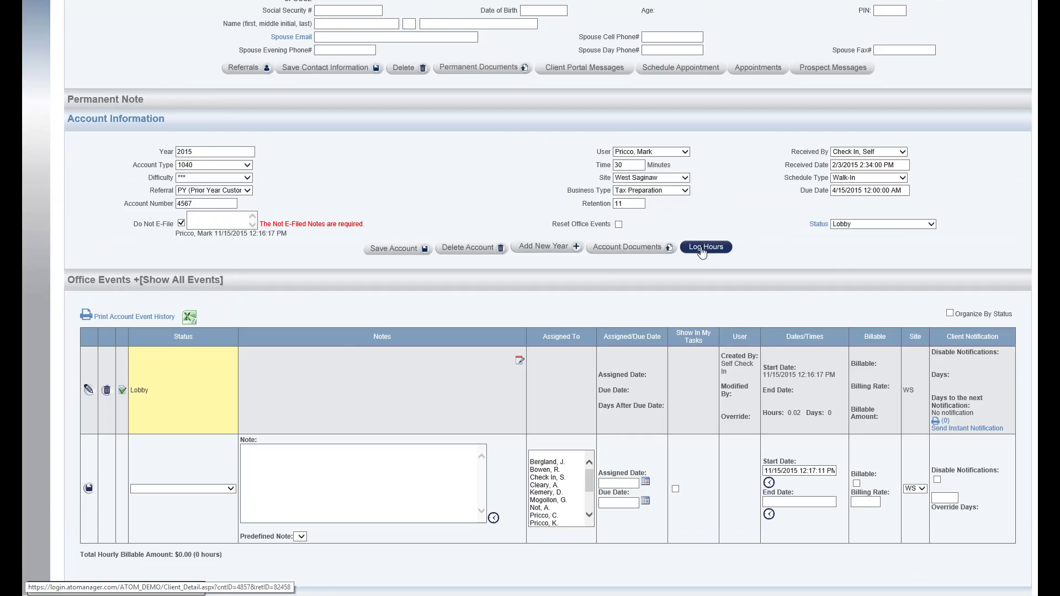
click(240, 217)
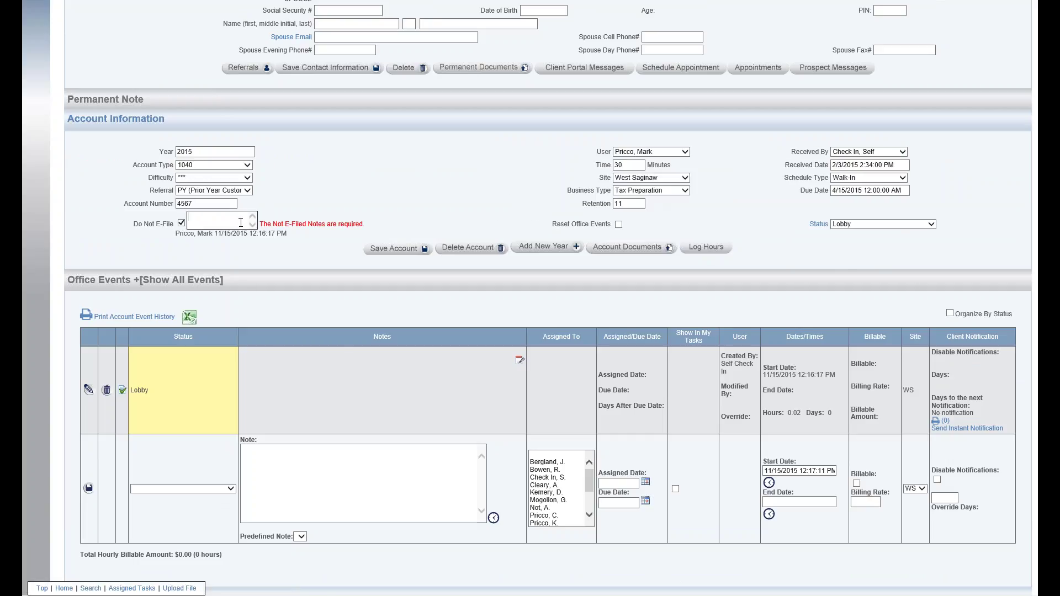
text(ff)
click(409, 249)
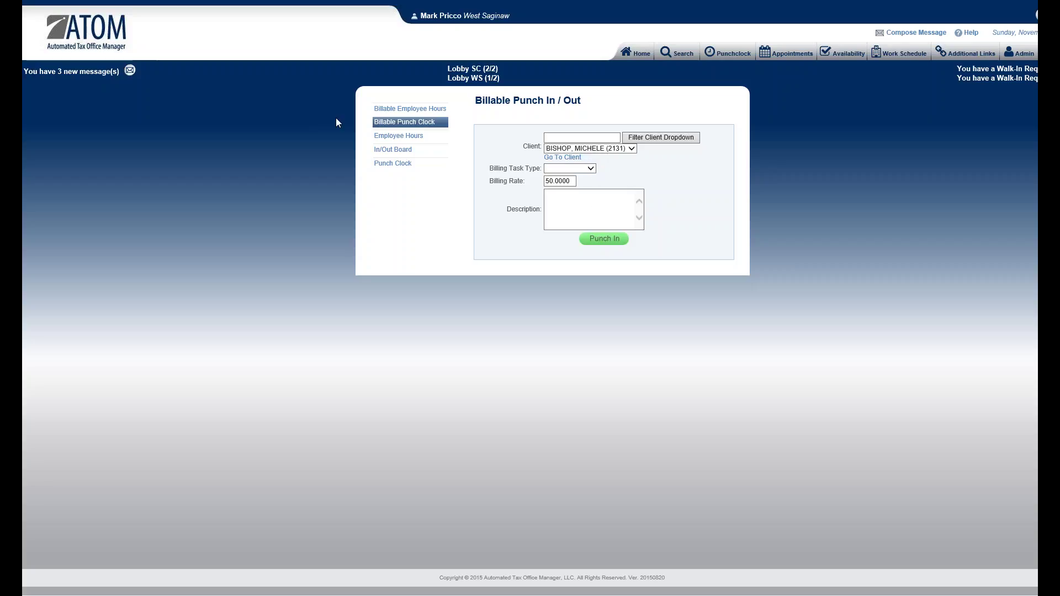
Leave the punch clock and return to the client's 2015 account page.
click(33, 6)
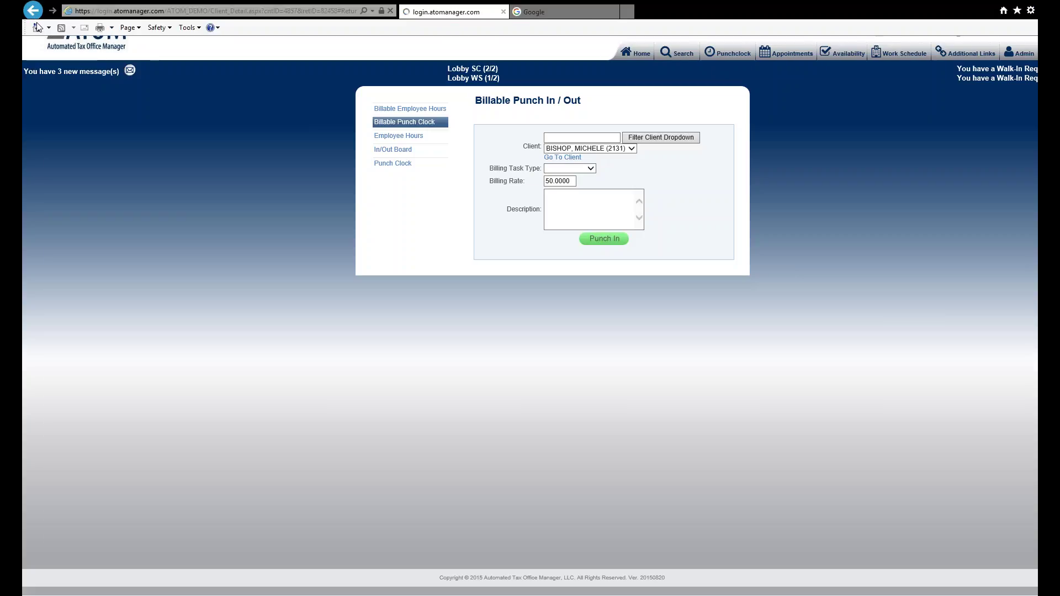